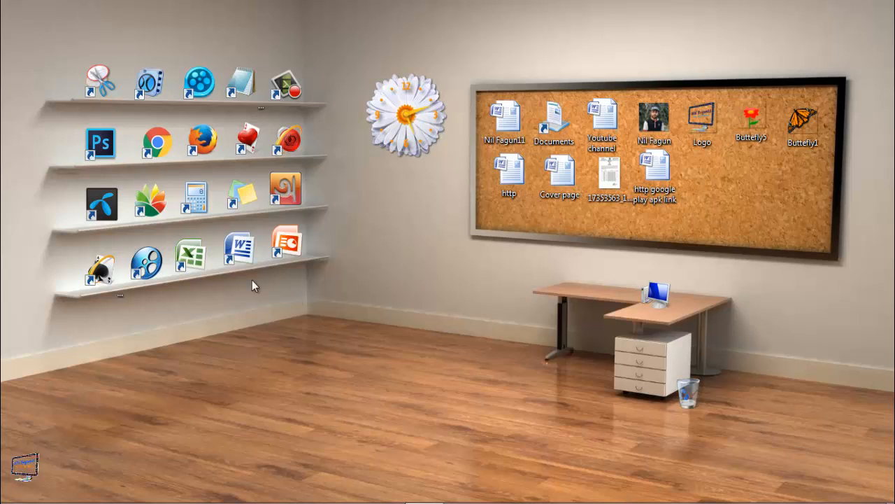
Step: Open Microsoft Word and bring up the Clip Organizer from Clip Art, with the Office Collections expanded
{"action": "double_click", "coordinate": [238, 248]}
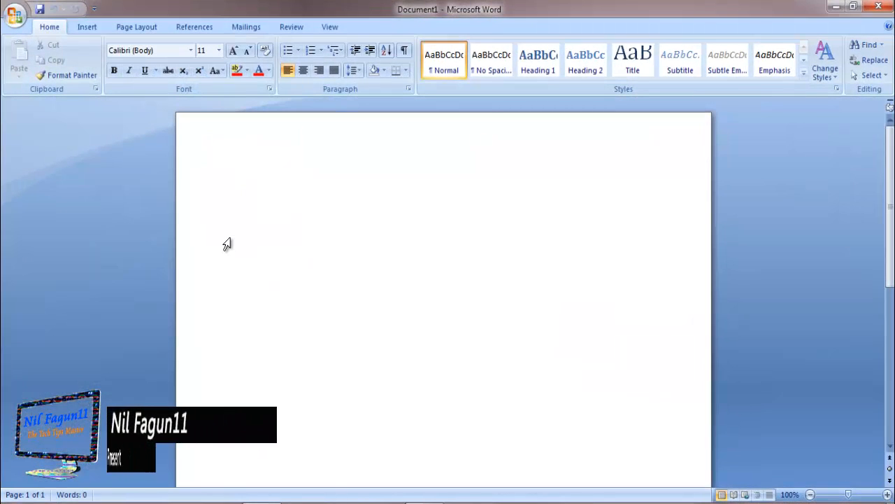
{"action": "left_click", "coordinate": [89, 27]}
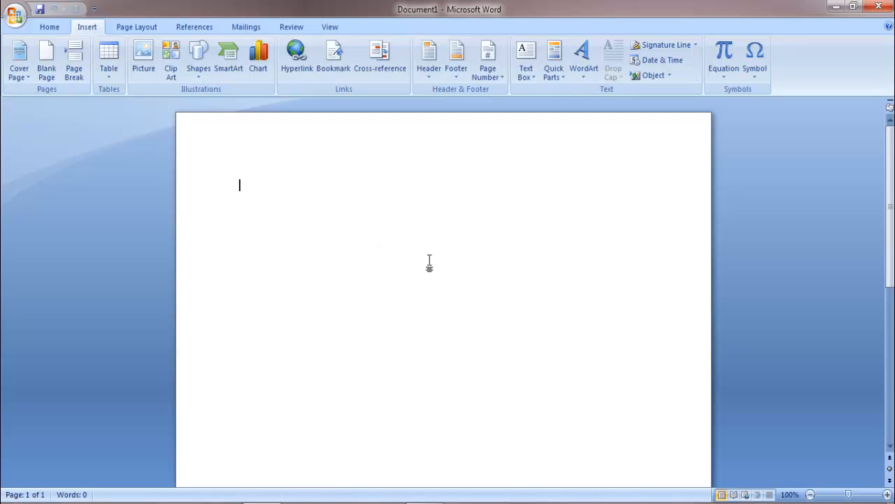
{"action": "left_click", "coordinate": [172, 64]}
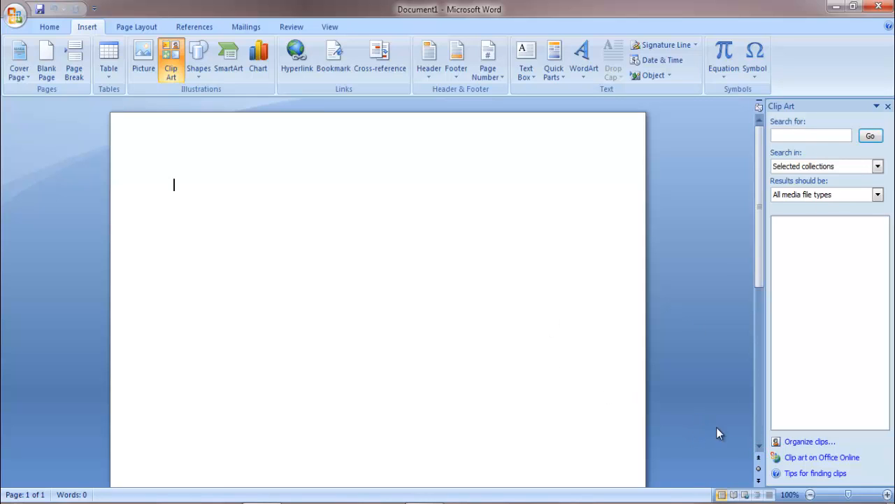
{"action": "left_click", "coordinate": [807, 447]}
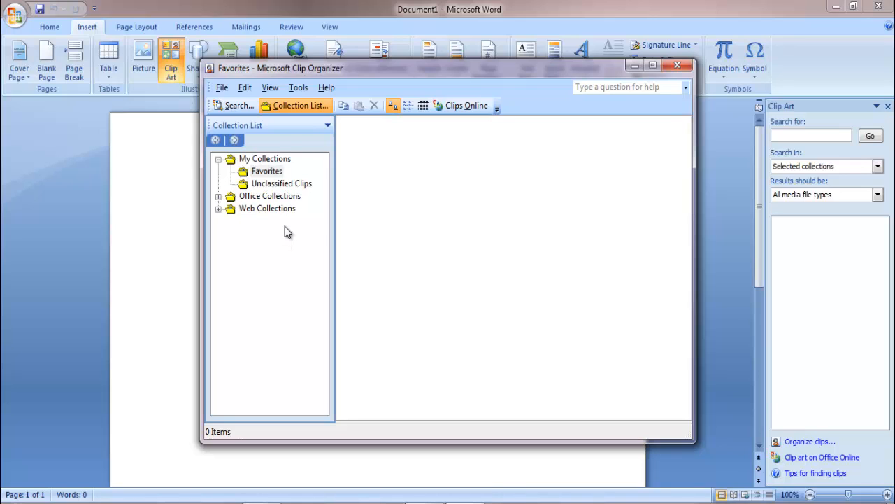
{"action": "left_click", "coordinate": [264, 199]}
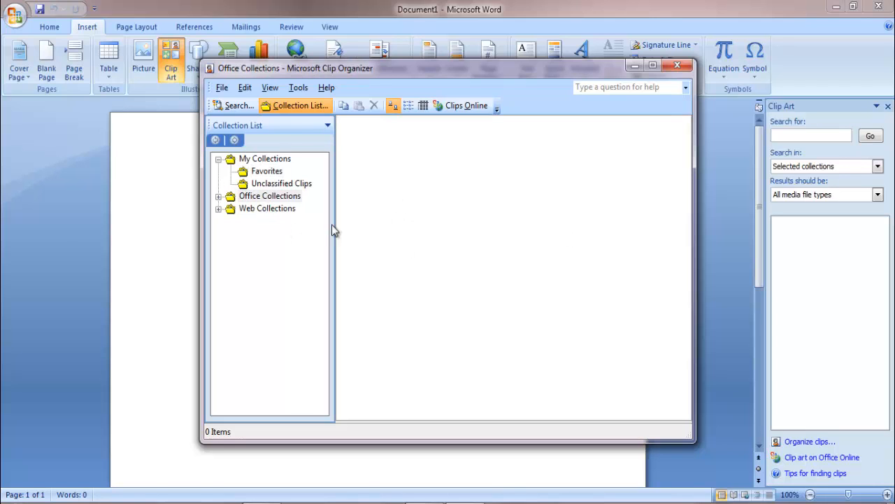
{"action": "double_click", "coordinate": [269, 199]}
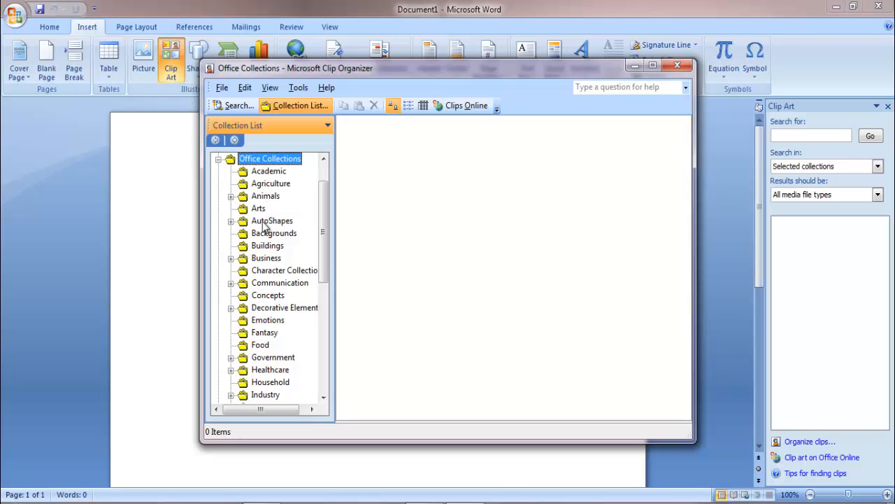
Step: Examine the clips in the Office Collections categories from Academic through Buildings, Concepts, Food and Maps
{"action": "left_click", "coordinate": [269, 171]}
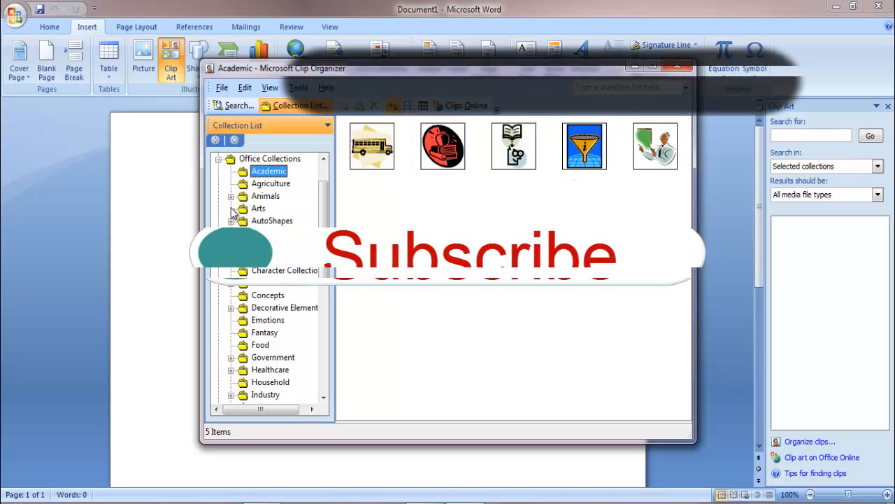
{"action": "left_click", "coordinate": [280, 184]}
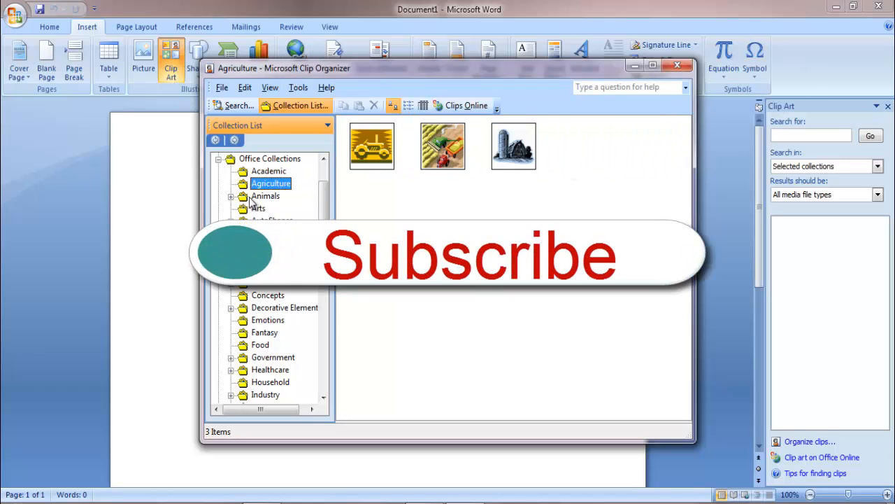
{"action": "left_click", "coordinate": [265, 198]}
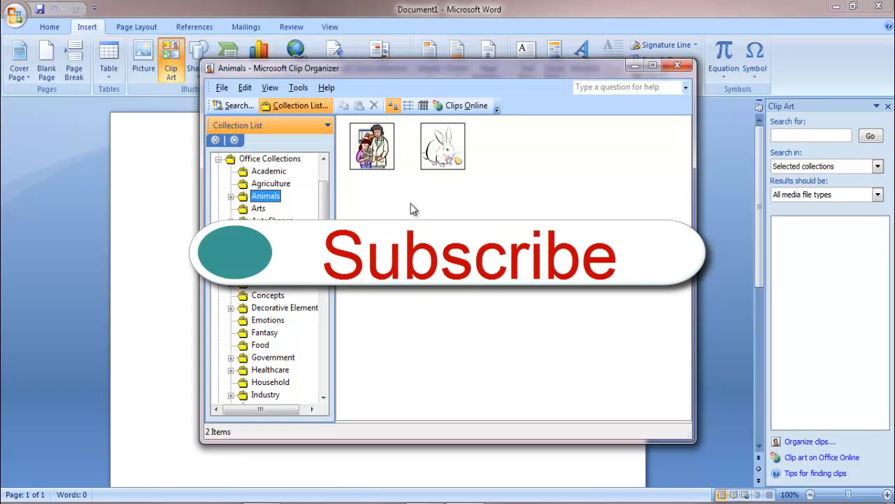
{"action": "left_click", "coordinate": [266, 209]}
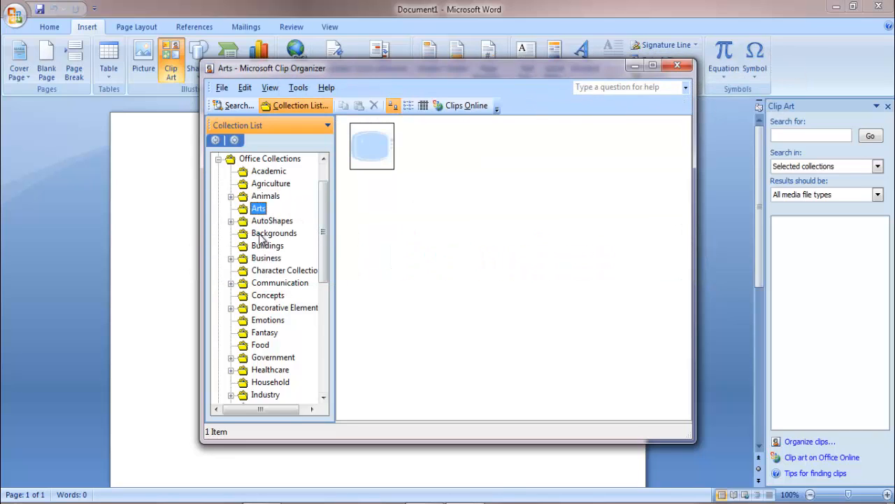
{"action": "left_click", "coordinate": [265, 235]}
{"action": "left_click", "coordinate": [270, 222]}
{"action": "left_click", "coordinate": [264, 248]}
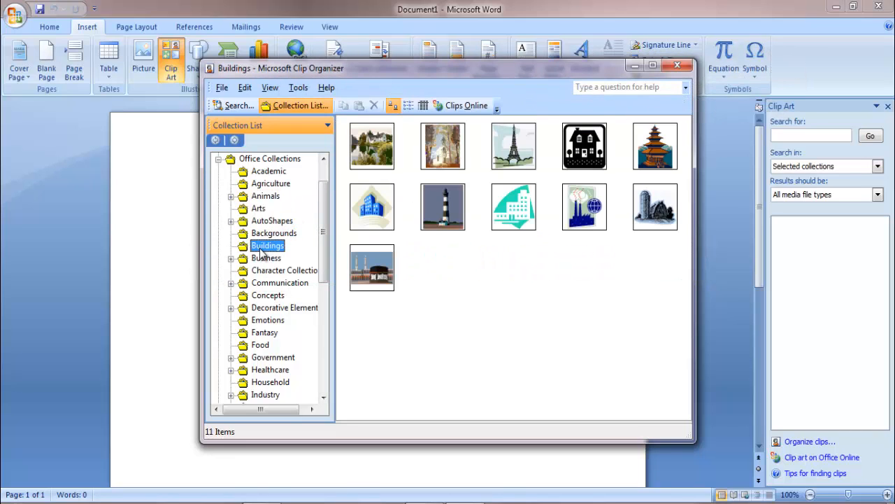
{"action": "left_click", "coordinate": [263, 295]}
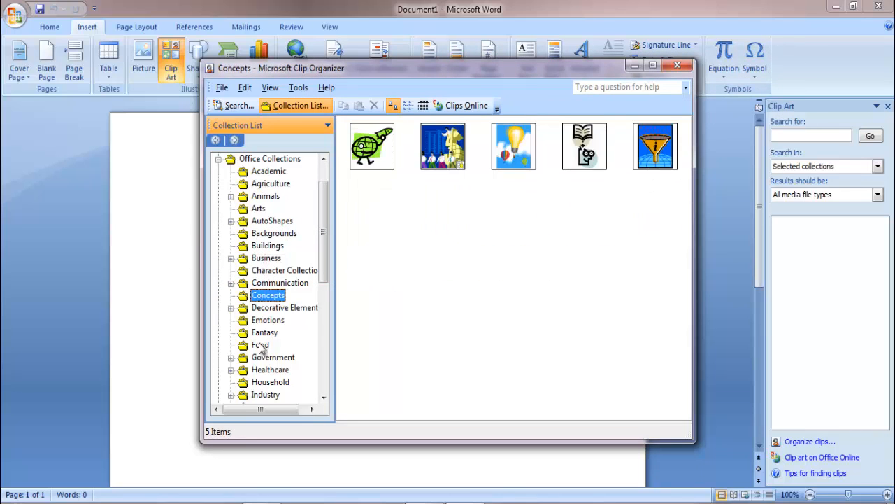
{"action": "left_click", "coordinate": [260, 345]}
{"action": "scroll", "coordinate": [262, 352], "scroll_direction": "down", "scroll_amount": 2}
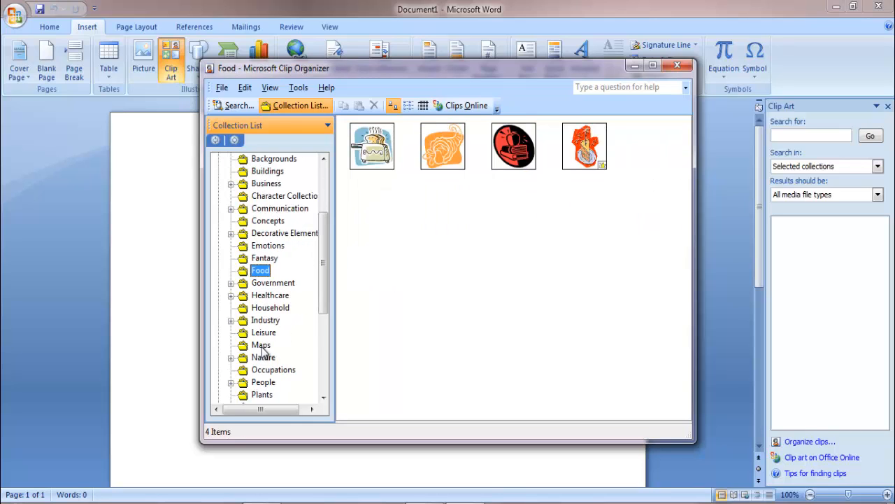
{"action": "left_click", "coordinate": [264, 333]}
{"action": "left_click", "coordinate": [261, 346]}
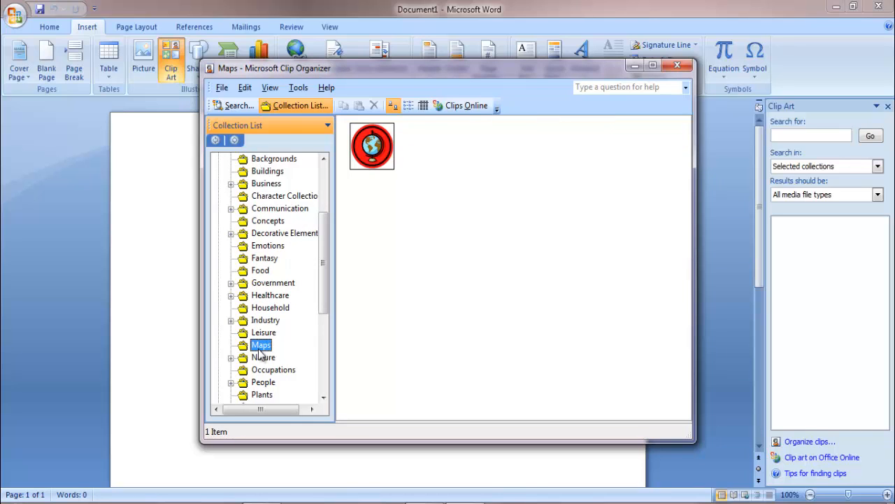
Step: Open the Nature collection and copy its tiger clip
{"action": "left_click", "coordinate": [263, 358]}
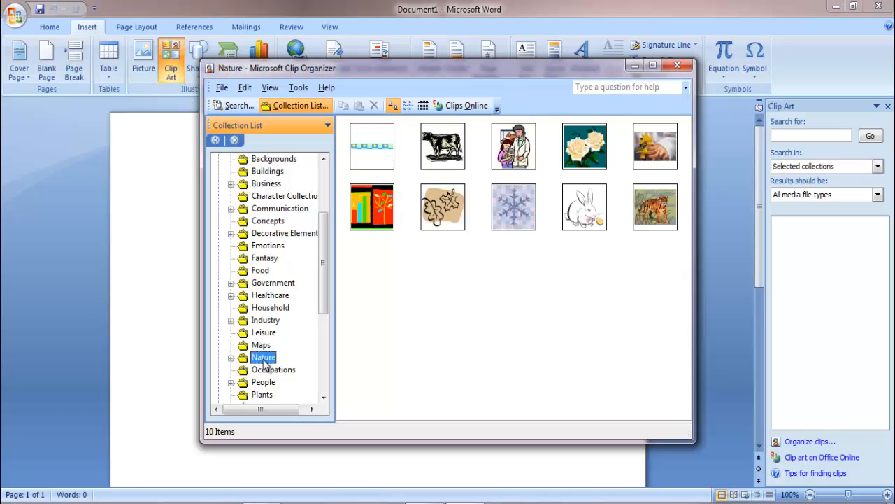
{"action": "scroll", "coordinate": [266, 365], "scroll_direction": "down", "scroll_amount": 1}
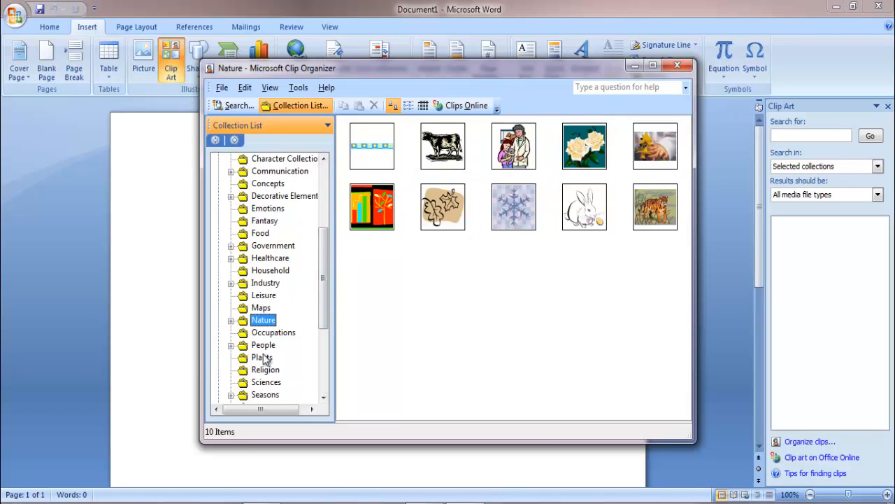
{"action": "scroll", "coordinate": [268, 359], "scroll_direction": "down", "scroll_amount": 2}
{"action": "scroll", "coordinate": [266, 350], "scroll_direction": "up", "scroll_amount": 6}
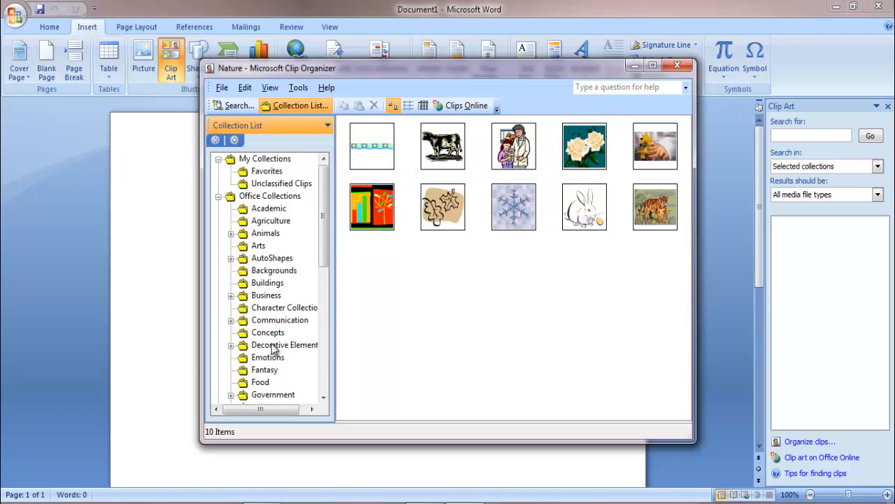
{"action": "left_click", "coordinate": [651, 209]}
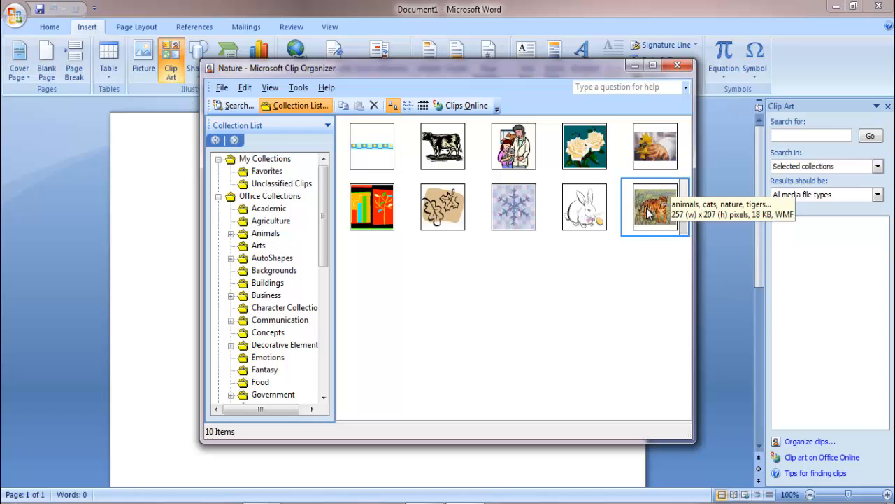
{"action": "right_click", "coordinate": [647, 209]}
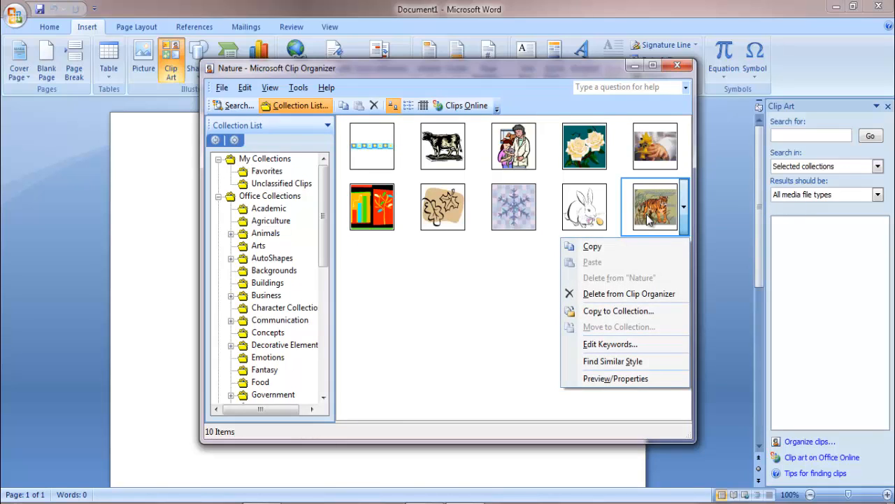
{"action": "left_click", "coordinate": [647, 214]}
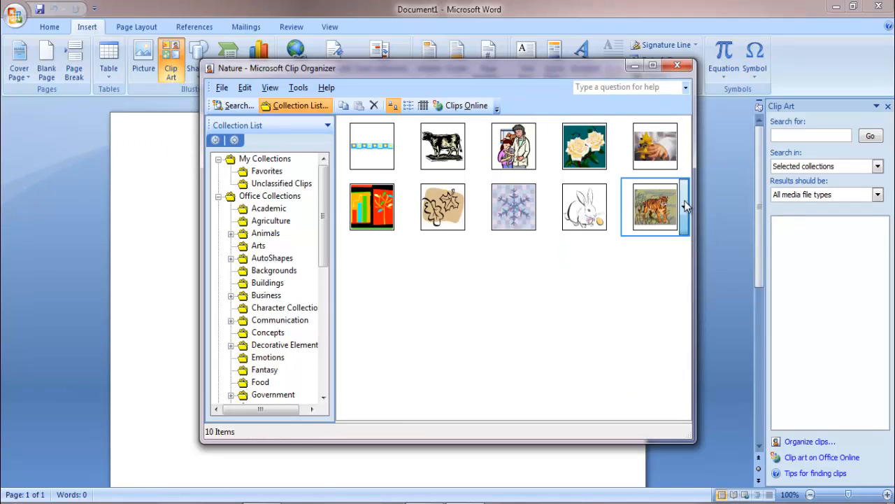
{"action": "left_click", "coordinate": [685, 207]}
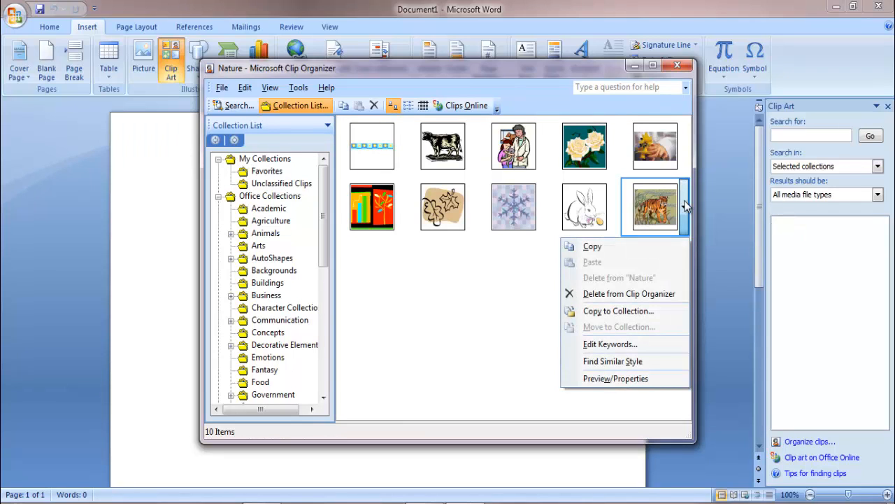
{"action": "left_click", "coordinate": [594, 247]}
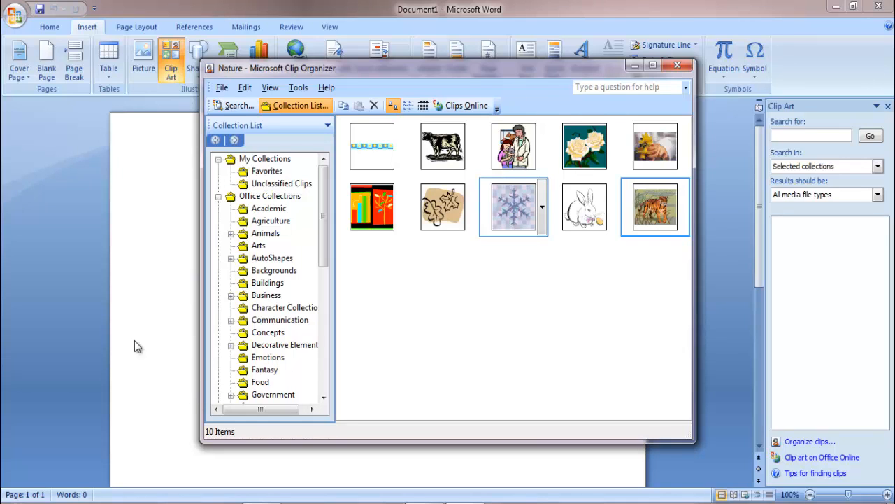
Step: Paste the copied tiger clip at the start of the blank document
{"action": "left_click", "coordinate": [143, 272]}
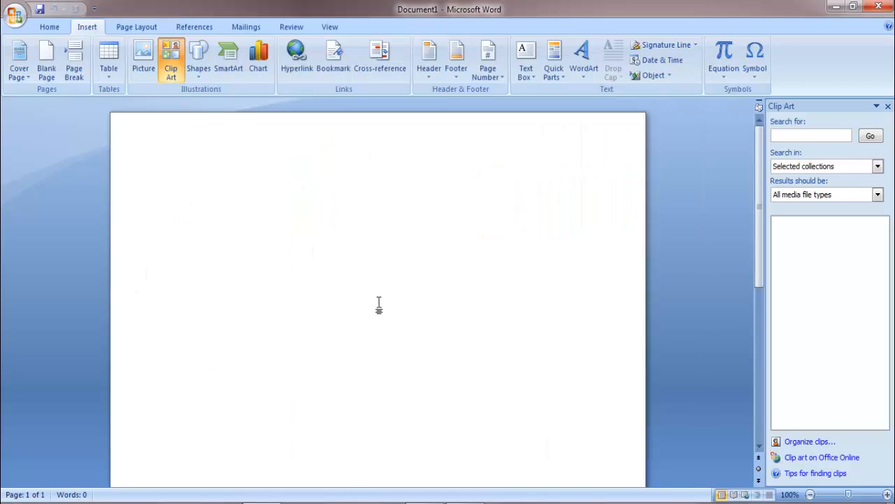
{"action": "right_click", "coordinate": [183, 186]}
{"action": "left_click", "coordinate": [214, 223]}
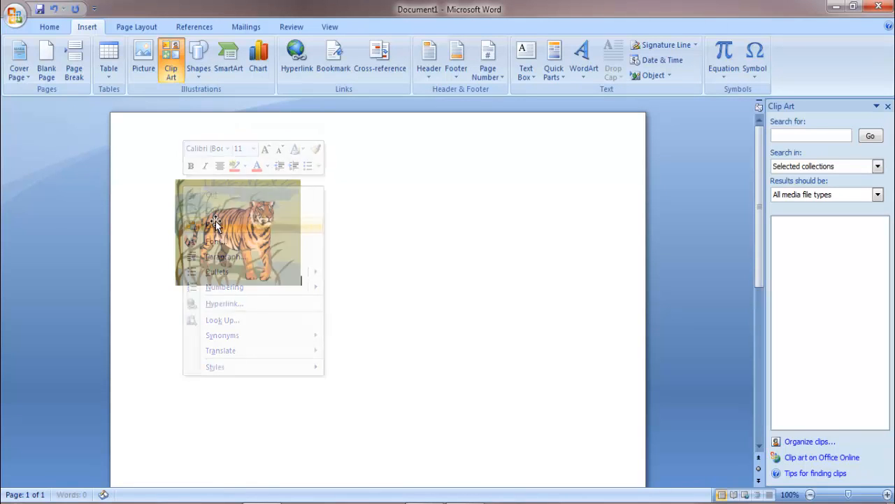
Step: Set the tiger picture's text wrapping to In Front of Text
{"action": "mouse_move", "coordinate": [257, 232]}
{"action": "left_mouse_down"}
{"action": "mouse_move", "coordinate": [322, 229]}
{"action": "mouse_move", "coordinate": [255, 234]}
{"action": "left_mouse_up"}
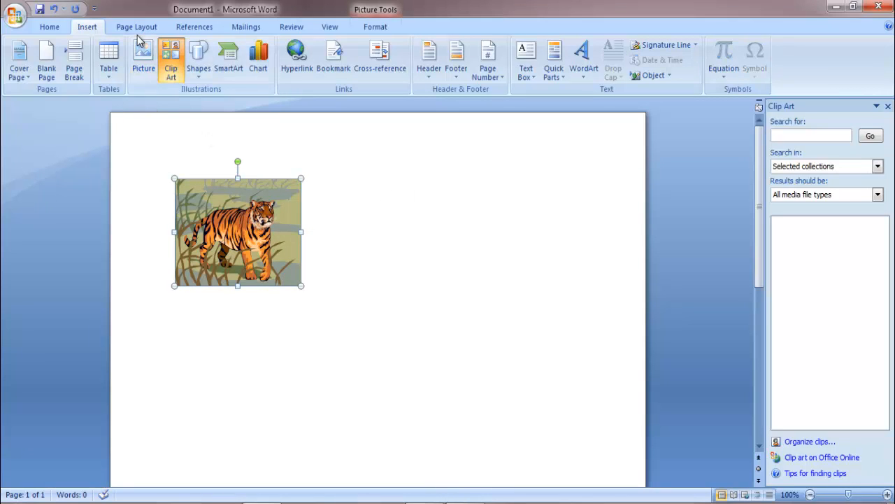
{"action": "left_click", "coordinate": [375, 27]}
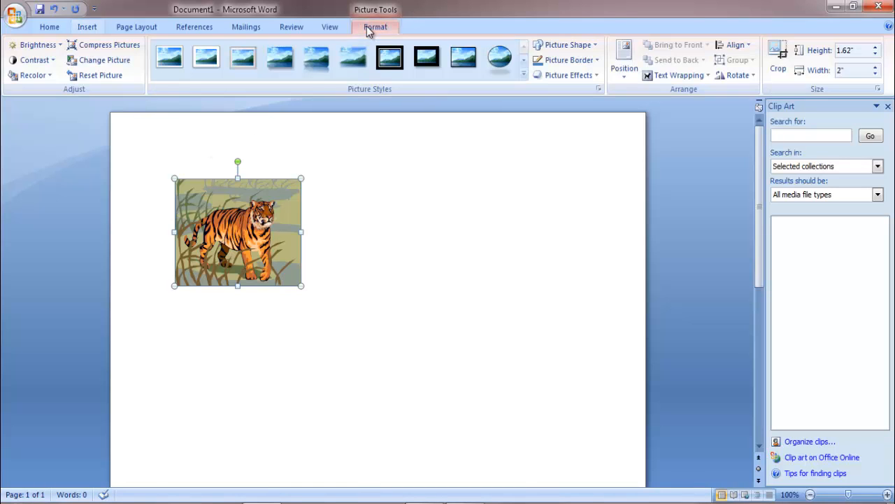
{"action": "left_click", "coordinate": [682, 75]}
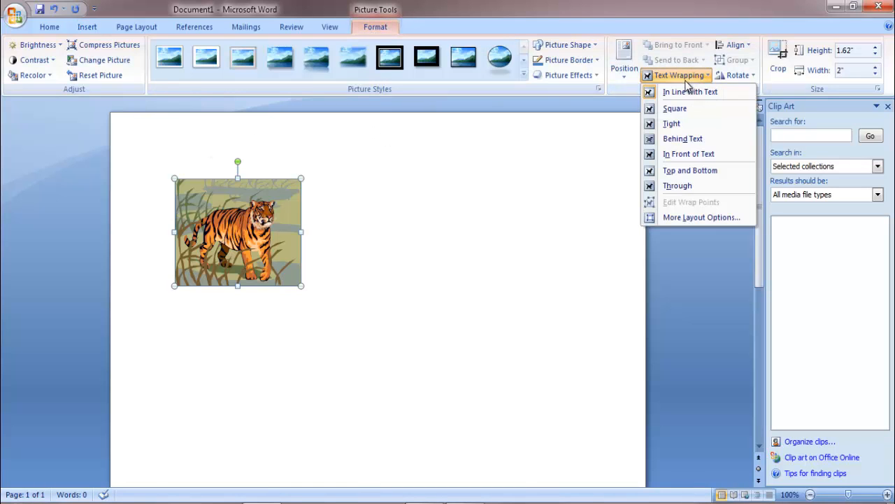
{"action": "left_click", "coordinate": [669, 155]}
Step: Enlarge the tiger picture to about 2.51" high by 3.1" wide and reposition it in the middle of the page
{"action": "left_click_drag", "start_coordinate": [236, 211], "coordinate": [357, 227]}
{"action": "left_click_drag", "start_coordinate": [427, 198], "coordinate": [496, 198]}
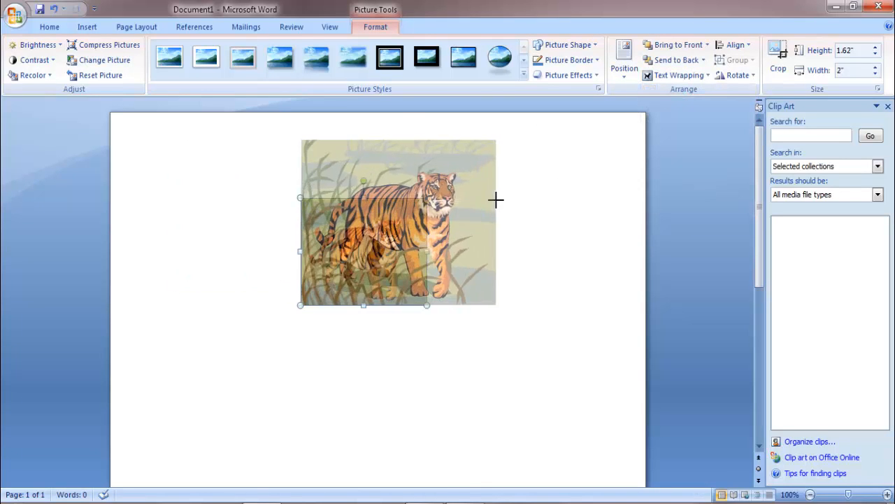
{"action": "left_click_drag", "start_coordinate": [444, 223], "coordinate": [384, 305]}
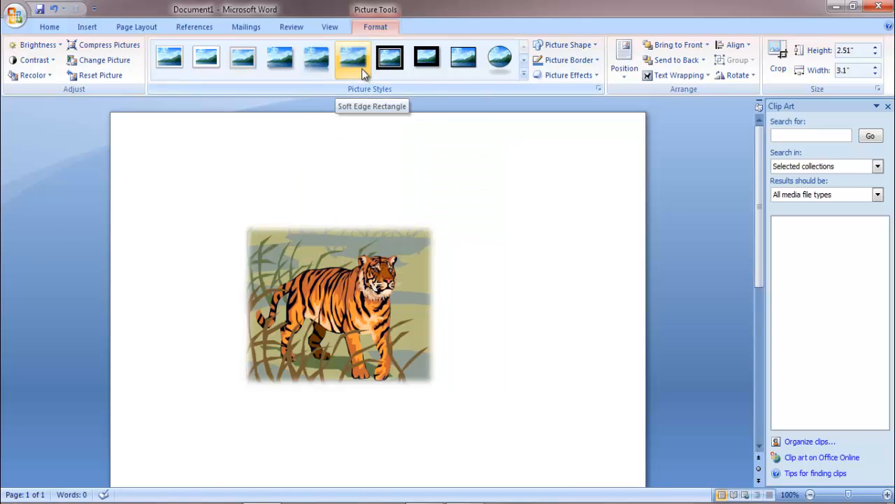
Step: Apply the rounded picture style with a reflection to the tiger and move it toward the page's left margin
{"action": "left_click", "coordinate": [323, 64]}
{"action": "left_click_drag", "start_coordinate": [340, 259], "coordinate": [254, 259]}
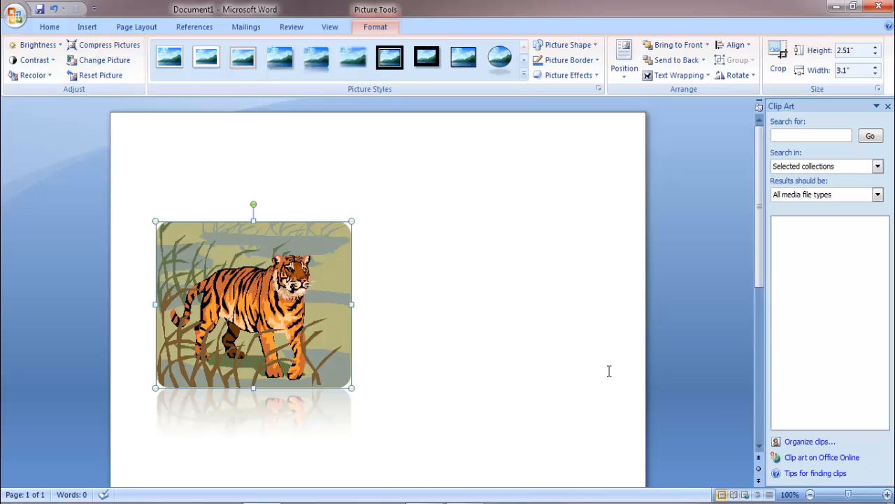
Step: Return to the Clip Organizer and copy the clip of a woman at a computer from the Business collection
{"action": "left_click", "coordinate": [475, 503]}
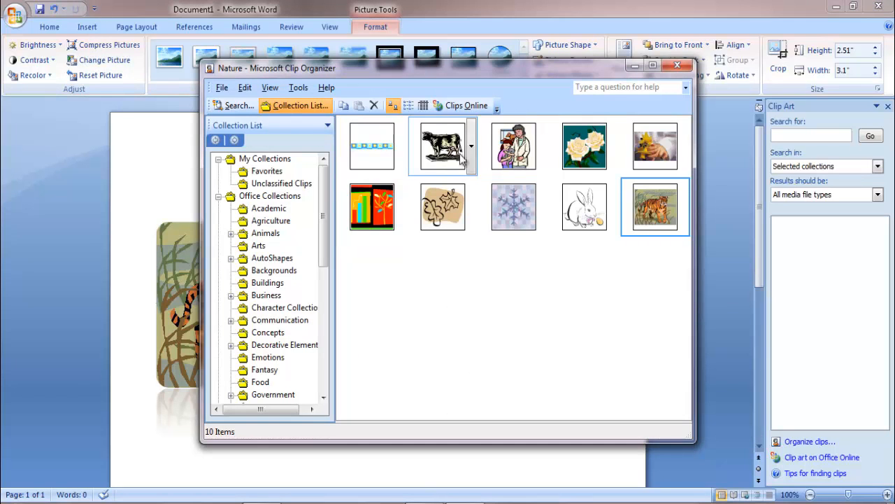
{"action": "left_click", "coordinate": [274, 296]}
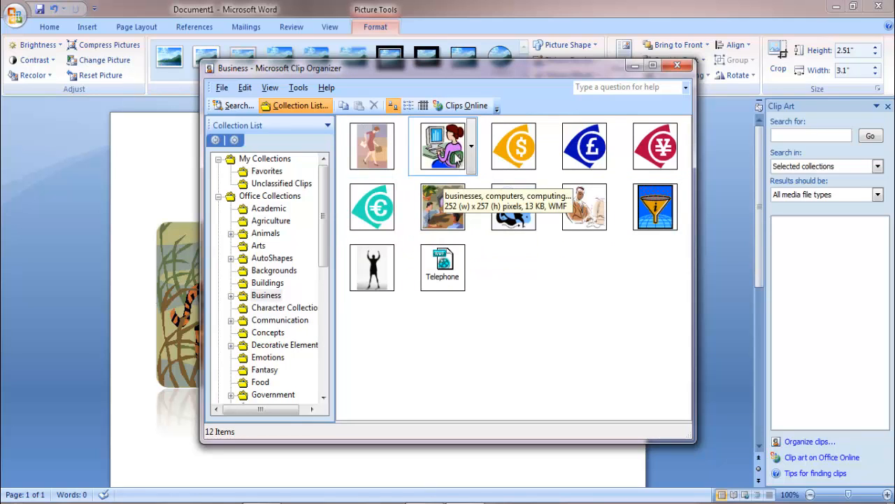
{"action": "left_click", "coordinate": [471, 148]}
{"action": "left_click", "coordinate": [402, 184]}
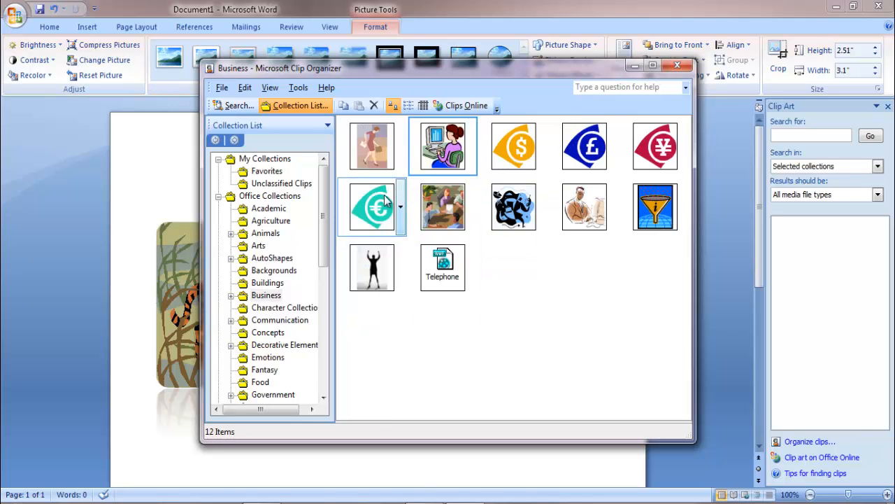
Step: Paste the copied clip of the woman at a computer into the document
{"action": "left_click", "coordinate": [176, 216]}
{"action": "left_click", "coordinate": [468, 295]}
{"action": "right_click", "coordinate": [469, 295]}
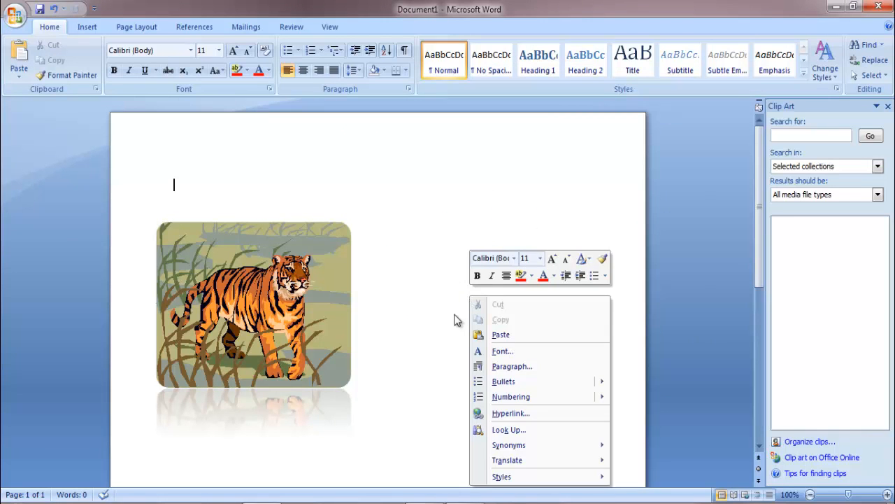
{"action": "left_click", "coordinate": [500, 335]}
Step: Set the text wrapping of the woman-at-computer picture to In Front of Text
{"action": "left_click", "coordinate": [253, 221]}
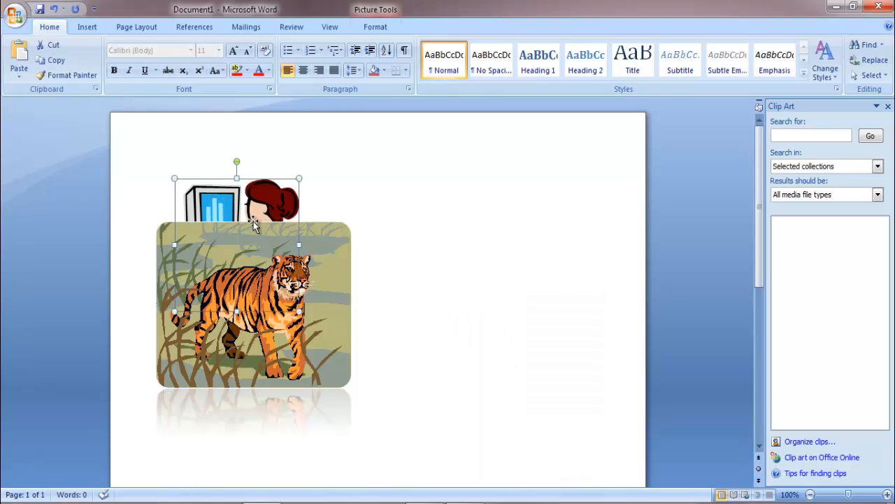
{"action": "left_click", "coordinate": [375, 26]}
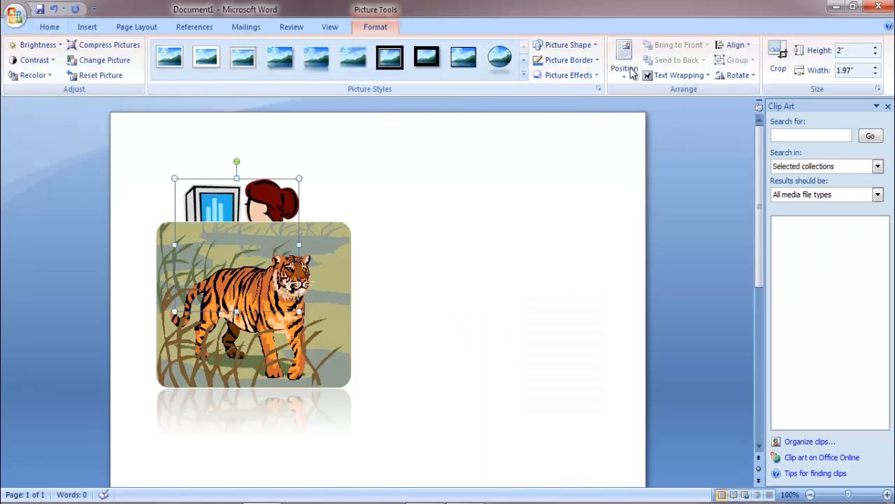
{"action": "left_click", "coordinate": [678, 76]}
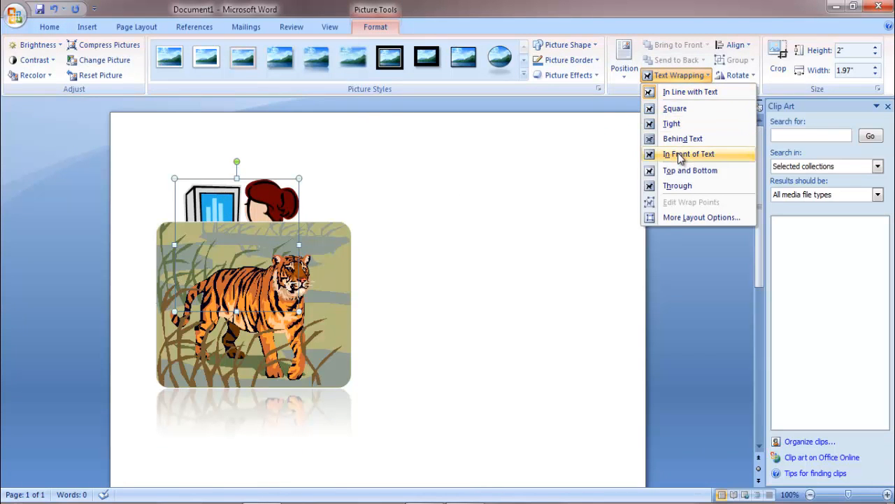
{"action": "left_click", "coordinate": [680, 154]}
Step: Enlarge the woman-at-computer picture to about 2.8" high by 2.76" wide beside the tiger and give it a drop shadow picture style
{"action": "left_click_drag", "start_coordinate": [244, 221], "coordinate": [473, 291]}
{"action": "left_click_drag", "start_coordinate": [506, 354], "coordinate": [558, 318]}
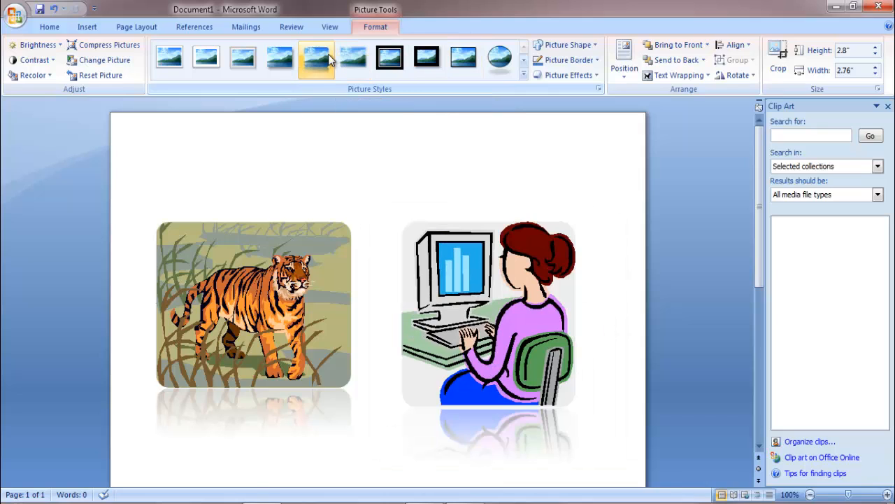
{"action": "left_click", "coordinate": [293, 55]}
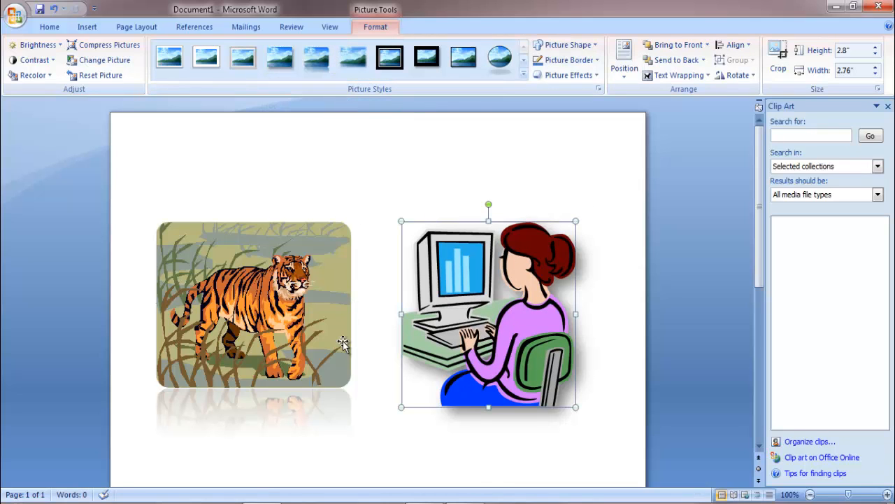